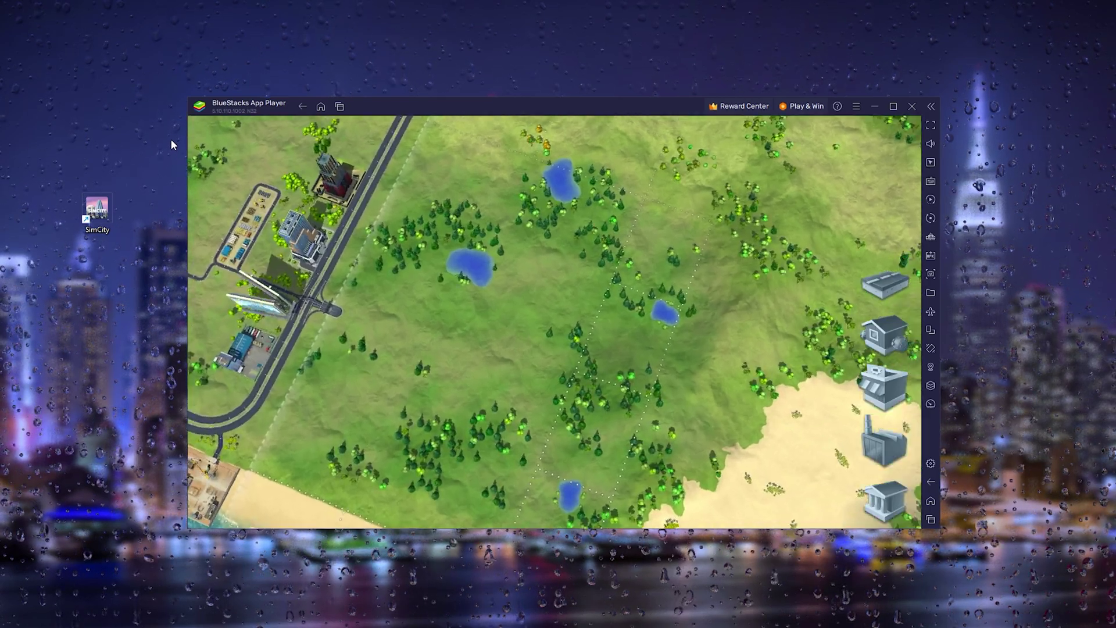
Move the SimCity BuildIt window aside and bring up a new Firefox tab
{"action": "mouse_move", "coordinate": [170, 140]}
{"action": "left_mouse_down"}
{"action": "mouse_move", "coordinate": [56, 272]}
{"action": "mouse_move", "coordinate": [35, 279]}
{"action": "left_mouse_up"}
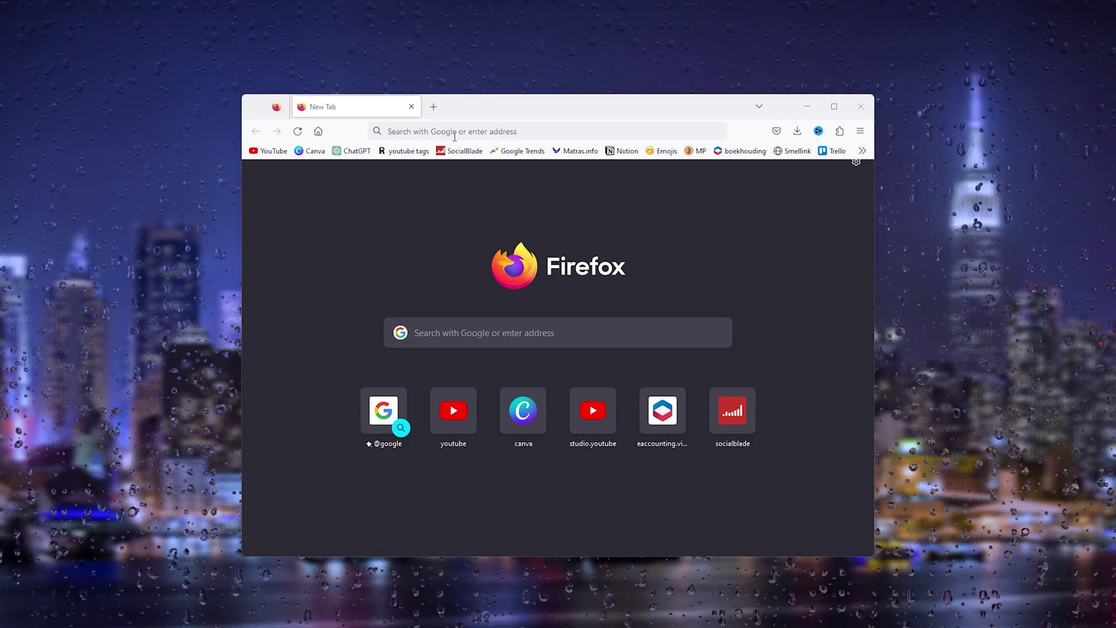
Search Google for 'bluestacks' and open the official bluestacks.com result
{"action": "left_click", "coordinate": [463, 133]}
{"action": "type", "text": "lue"}
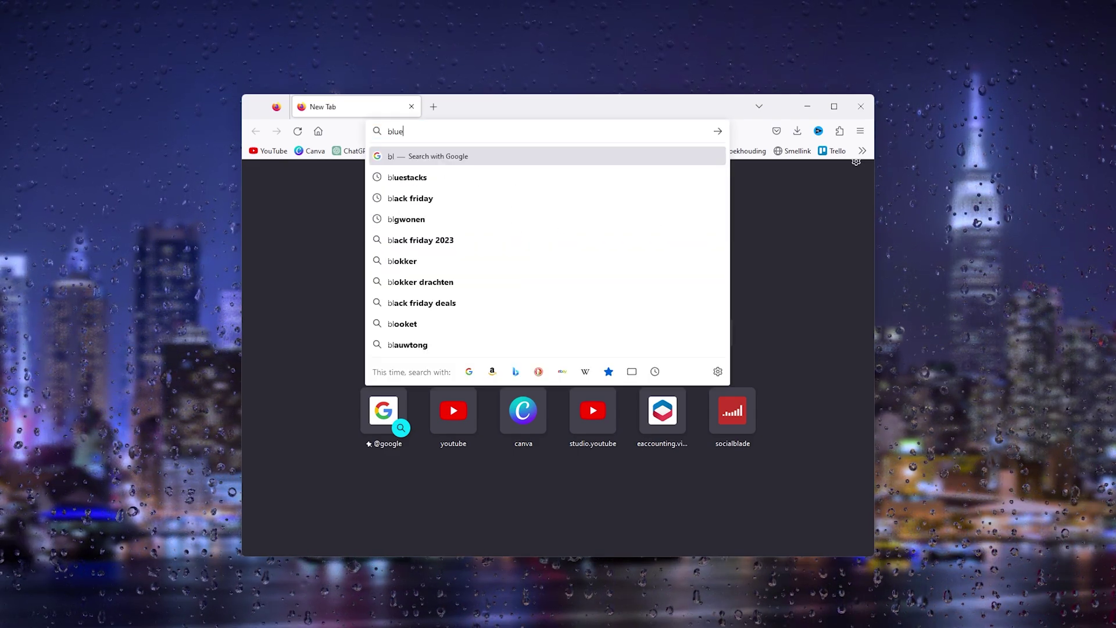
{"action": "type", "text": "stacks"}
{"action": "key", "text": "Return"}
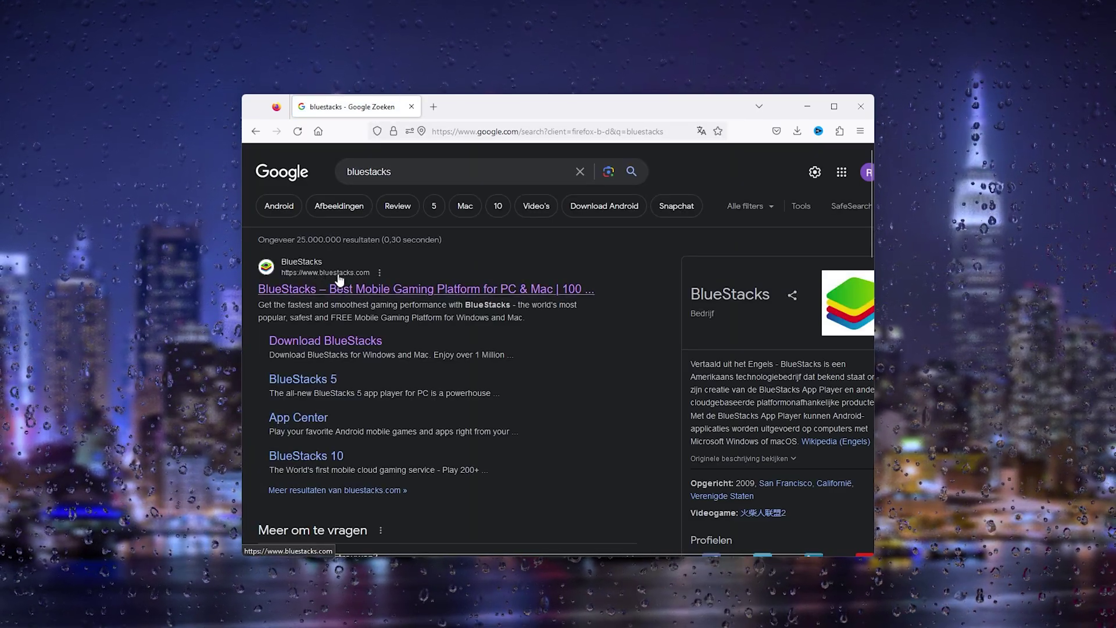
{"action": "left_click", "coordinate": [344, 292]}
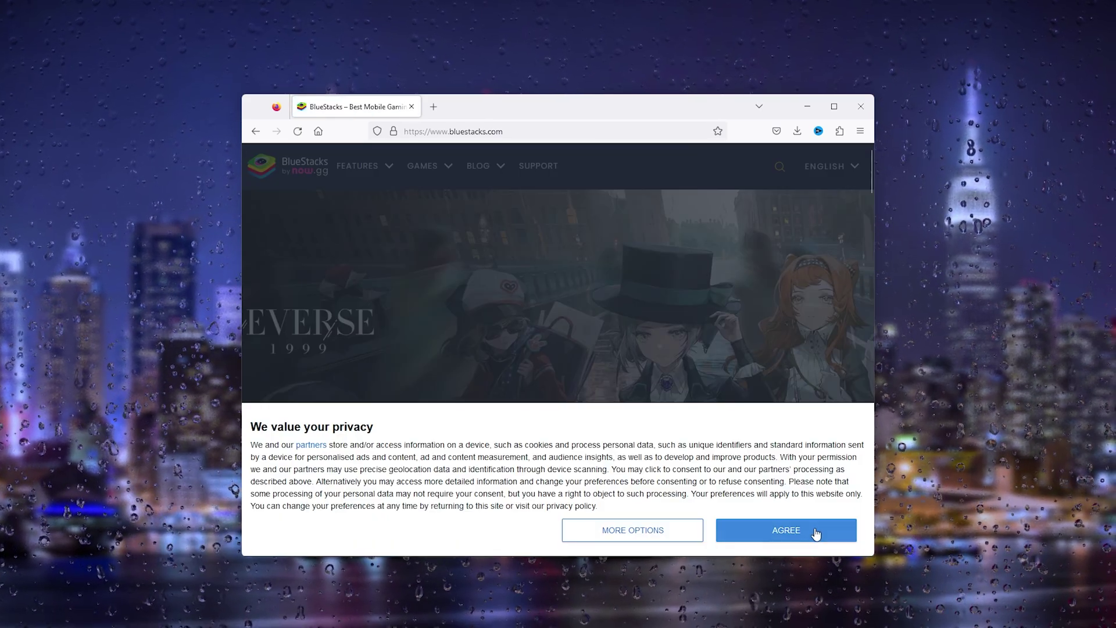
Agree to the site's cookie notice and download the BlueStacks 10 installer
{"action": "left_click", "coordinate": [816, 533]}
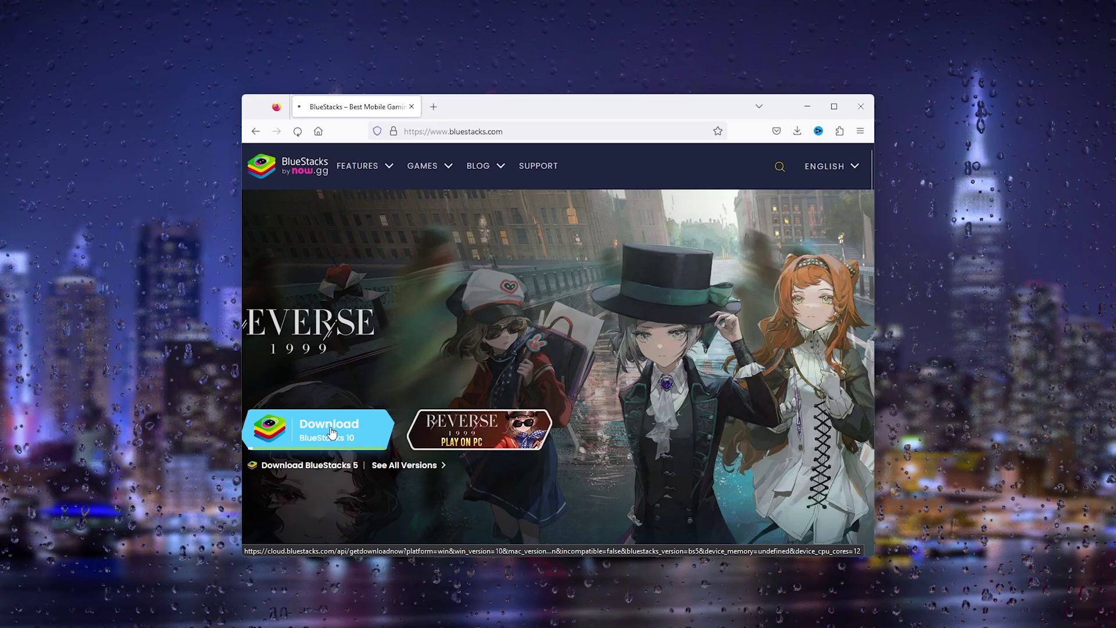
{"action": "left_click", "coordinate": [331, 432]}
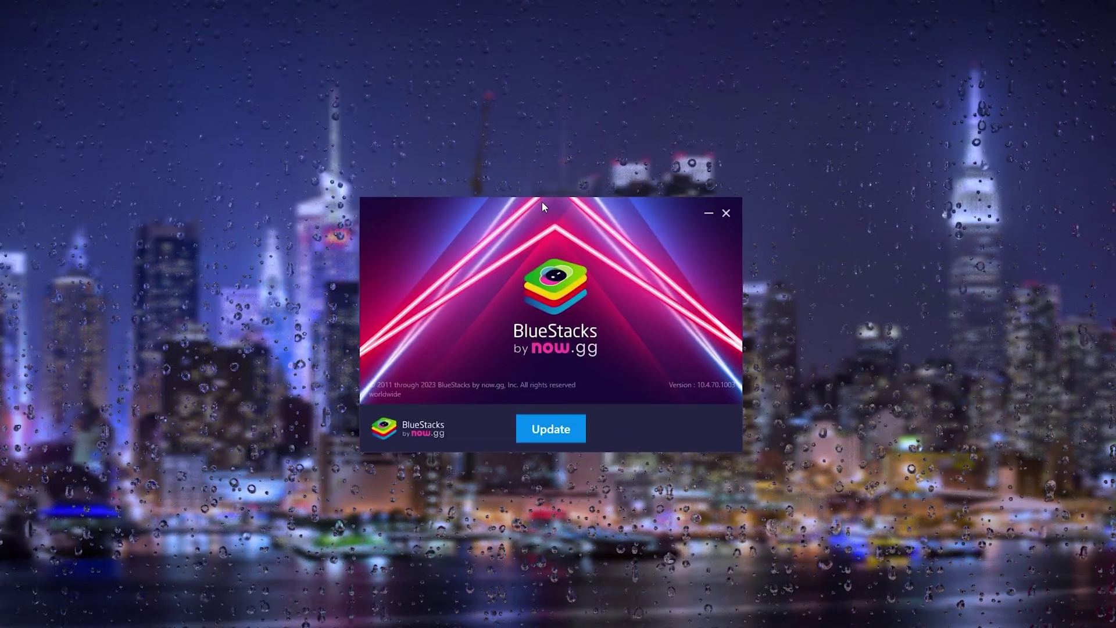
Run the BlueStacks update until the App Player home screen of apps appears
{"action": "left_click_drag", "start_coordinate": [544, 208], "coordinate": [552, 205]}
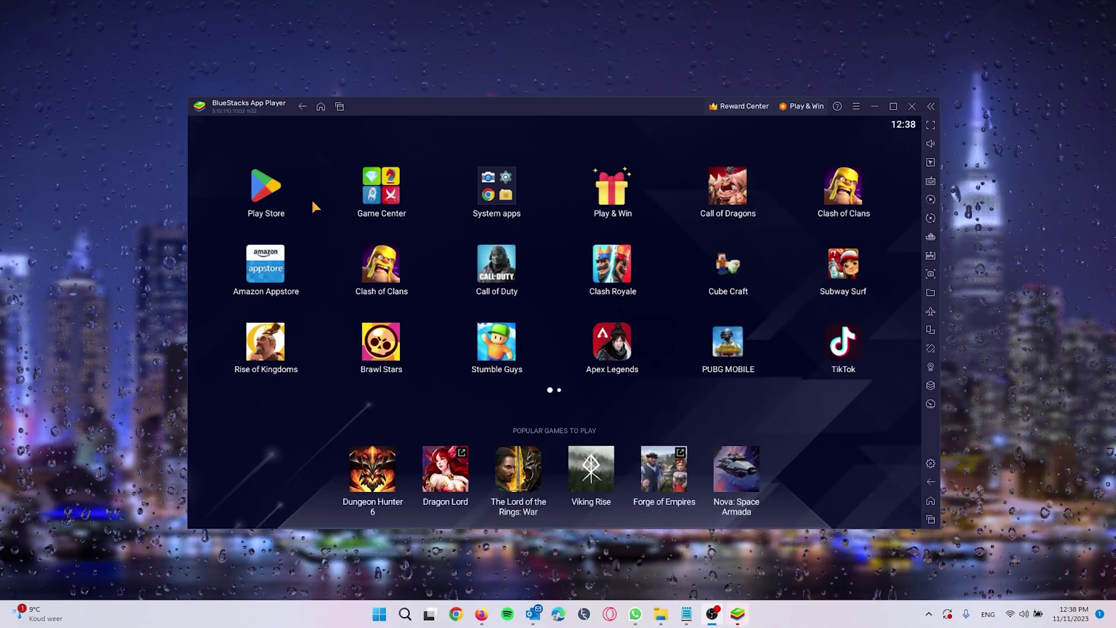
Launch Google Play Store from the BlueStacks home screen
{"action": "left_click", "coordinate": [258, 186]}
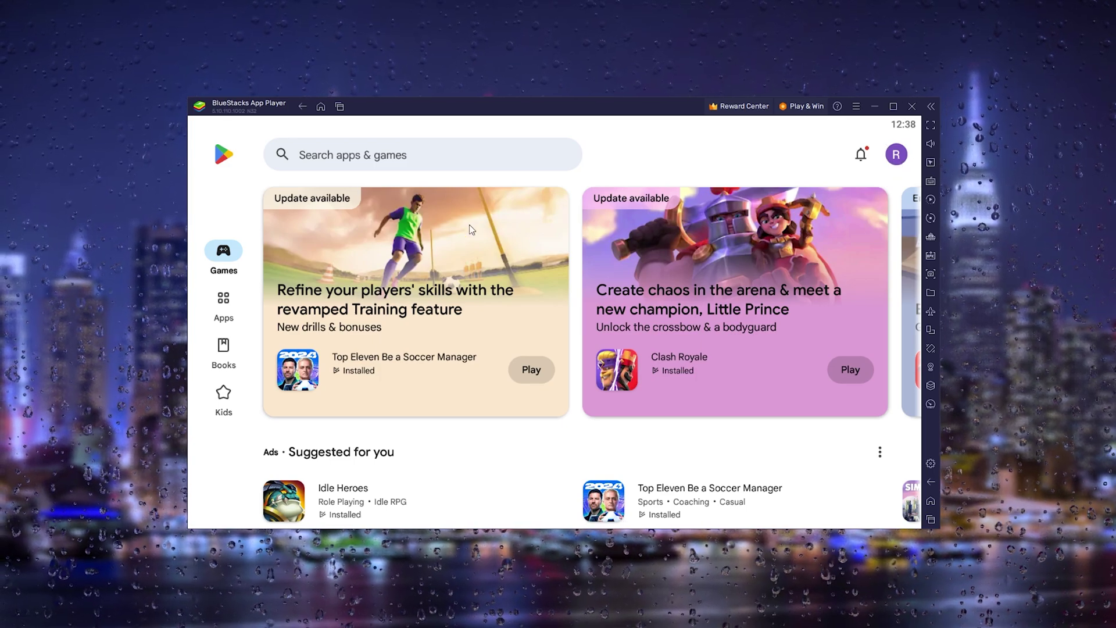
Search the Play Store for 'simcity' using the suggested search term
{"action": "left_click", "coordinate": [293, 160]}
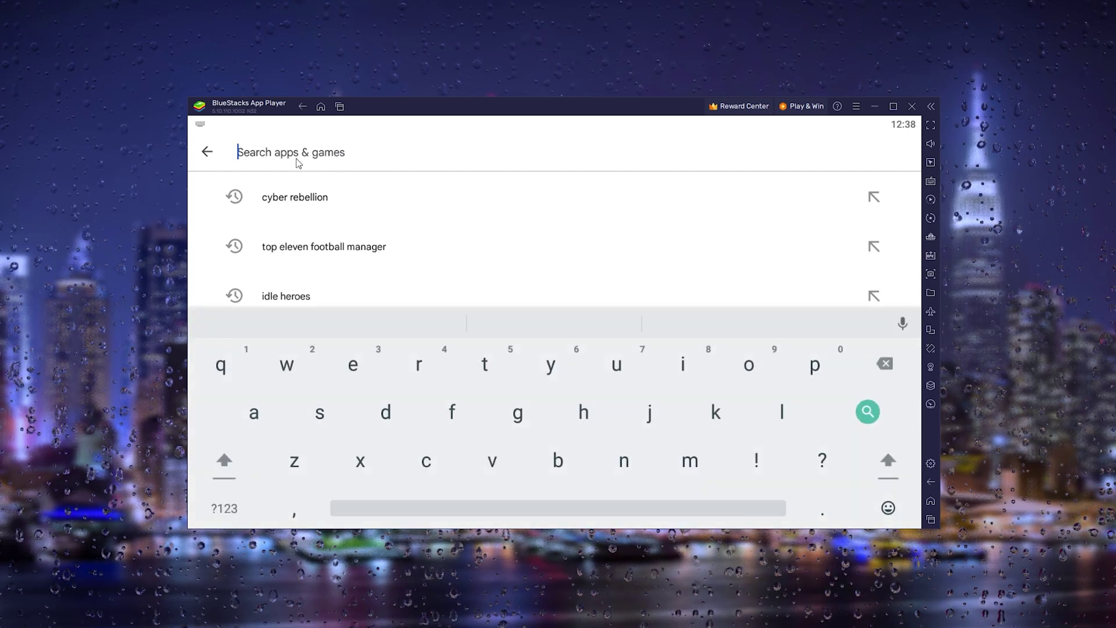
{"action": "type", "text": "s"}
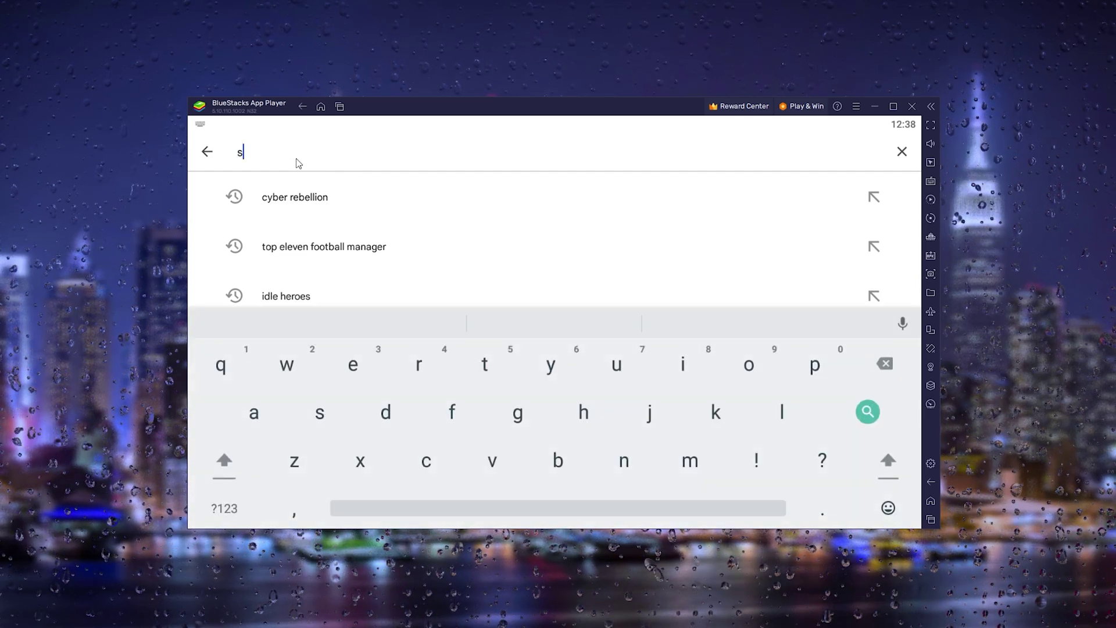
{"action": "type", "text": "im city"}
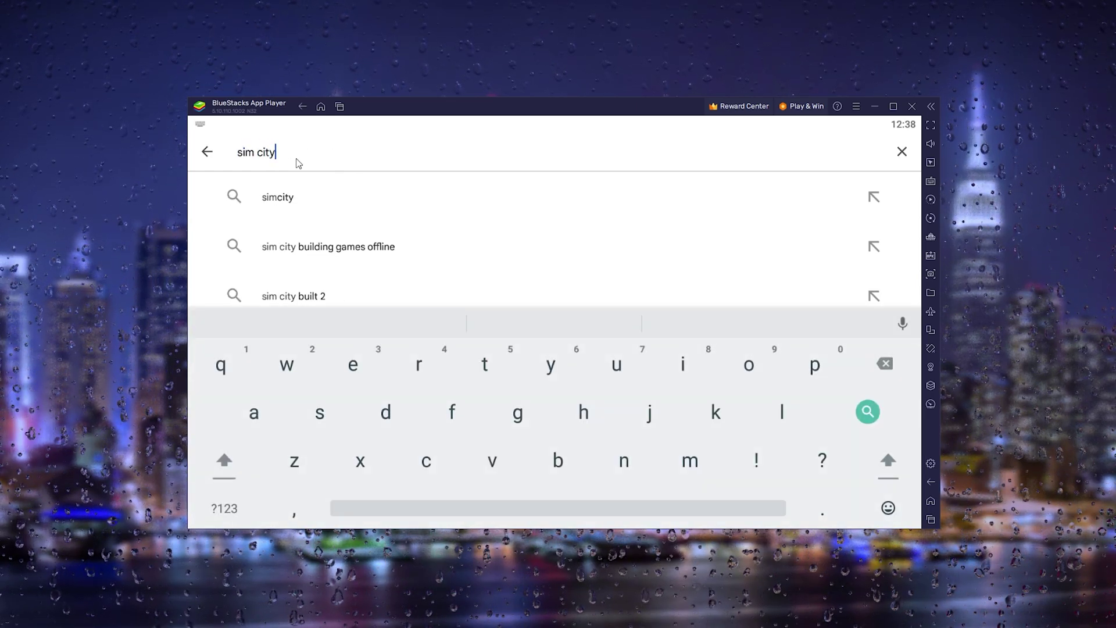
{"action": "left_click", "coordinate": [285, 195]}
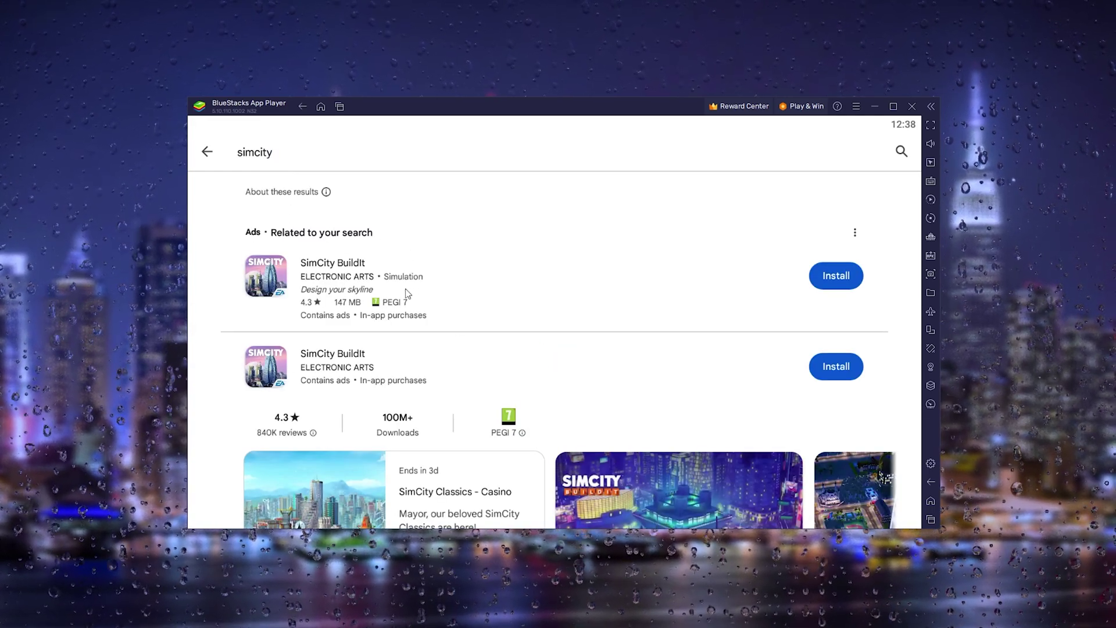
{"action": "scroll", "coordinate": [409, 279], "scroll_direction": "down", "scroll_amount": 2}
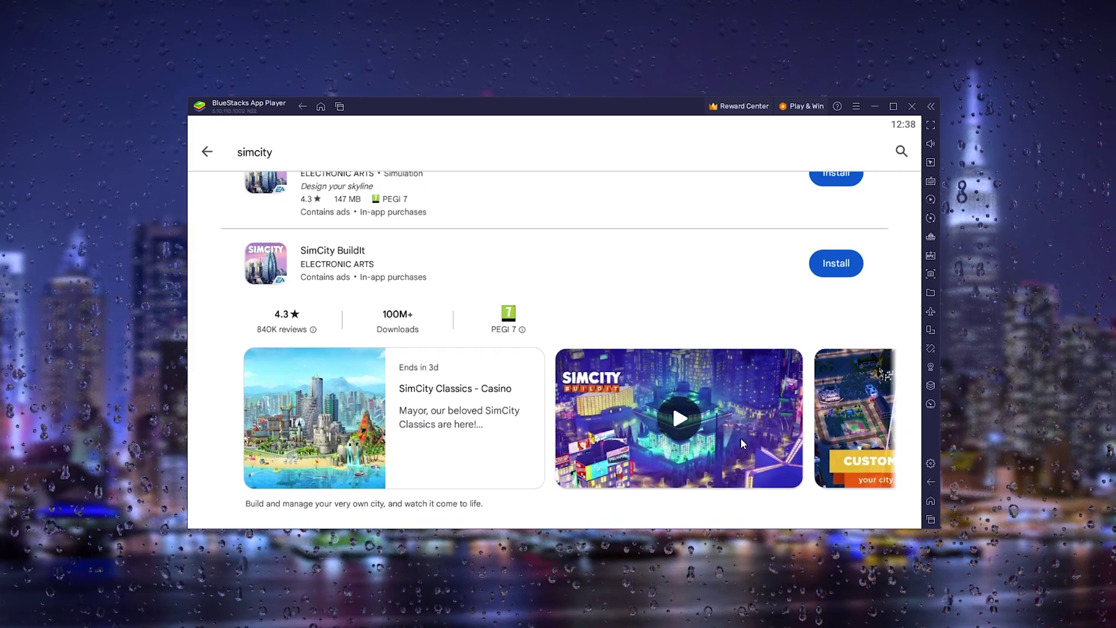
Install SimCity BuildIt by Electronic Arts and let it launch
{"action": "left_click", "coordinate": [835, 263]}
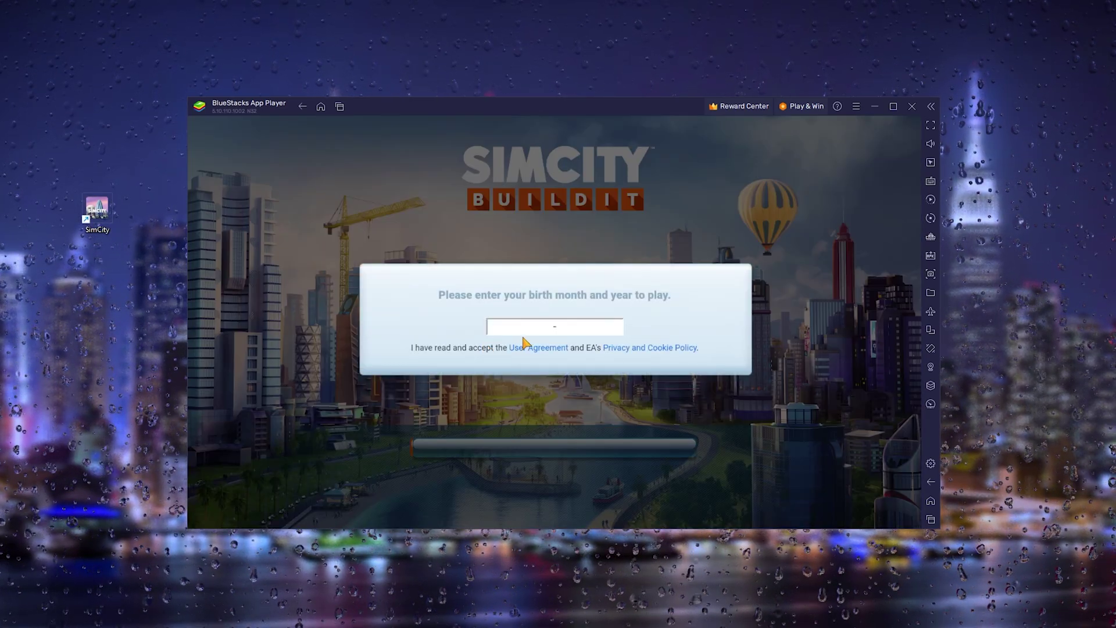
Enter January 2008 as the birth date, continue, and accept the agreement
{"action": "left_click", "coordinate": [523, 330]}
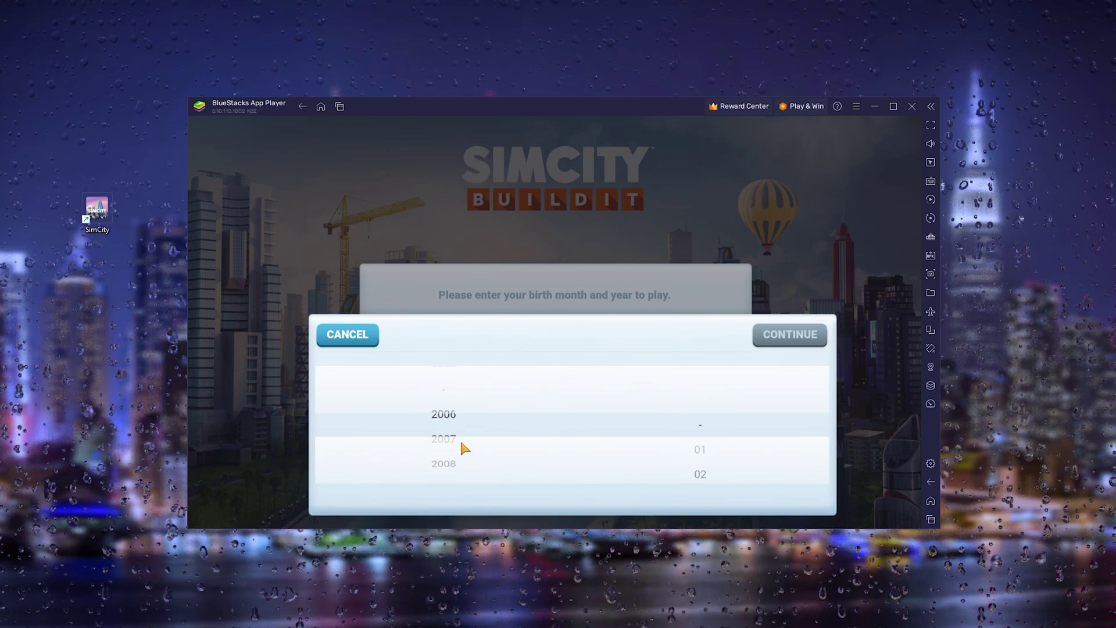
{"action": "scroll", "coordinate": [463, 443], "scroll_direction": "down", "scroll_amount": 2}
{"action": "scroll", "coordinate": [722, 448], "scroll_direction": "down", "scroll_amount": 1}
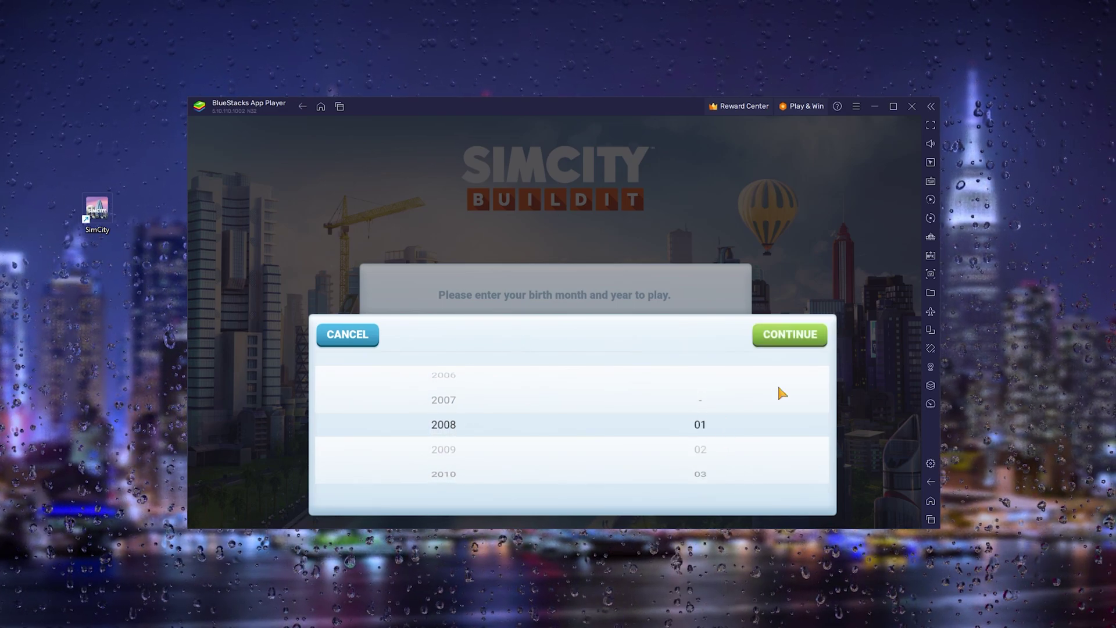
{"action": "left_click", "coordinate": [794, 337]}
{"action": "left_click", "coordinate": [528, 372]}
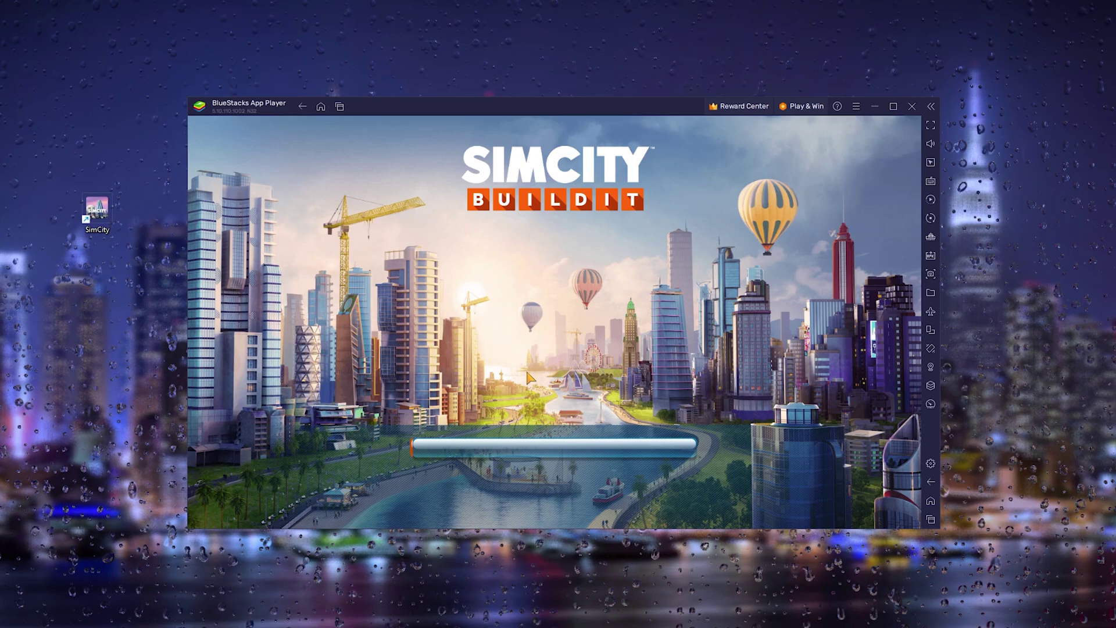